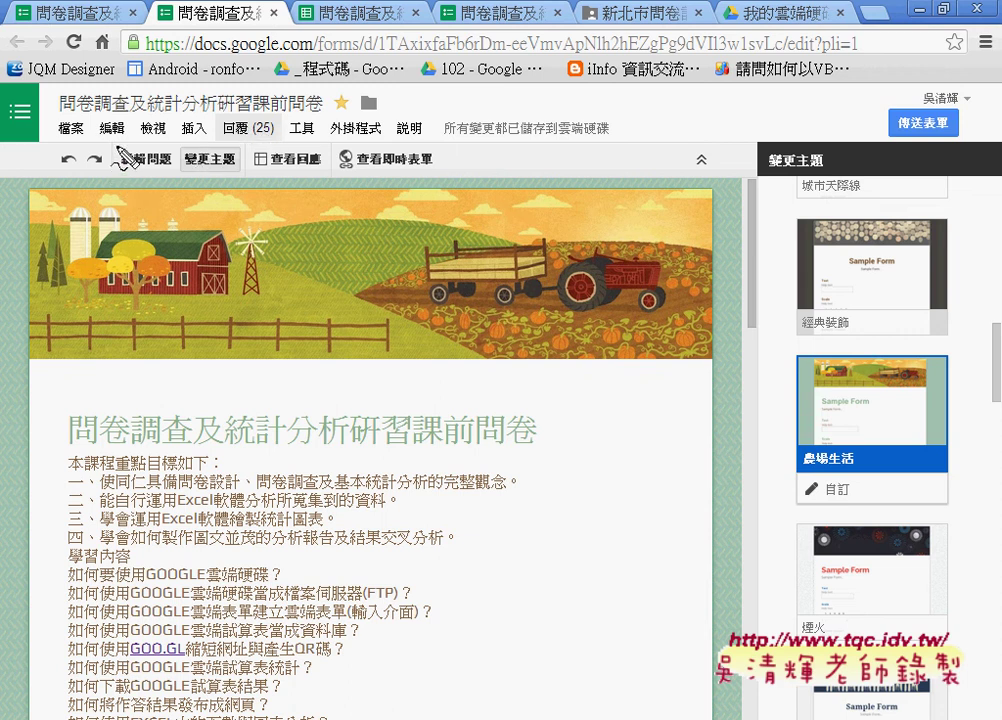
- Open the live, fill-in version of the survey form from the form editor
mouse_move(118, 170)
left_mouse_down()
mouse_move(179, 162)
mouse_move(118, 170)
mouse_move(143, 205)
left_mouse_up()
left_click_drag(181, 160, 236, 196)
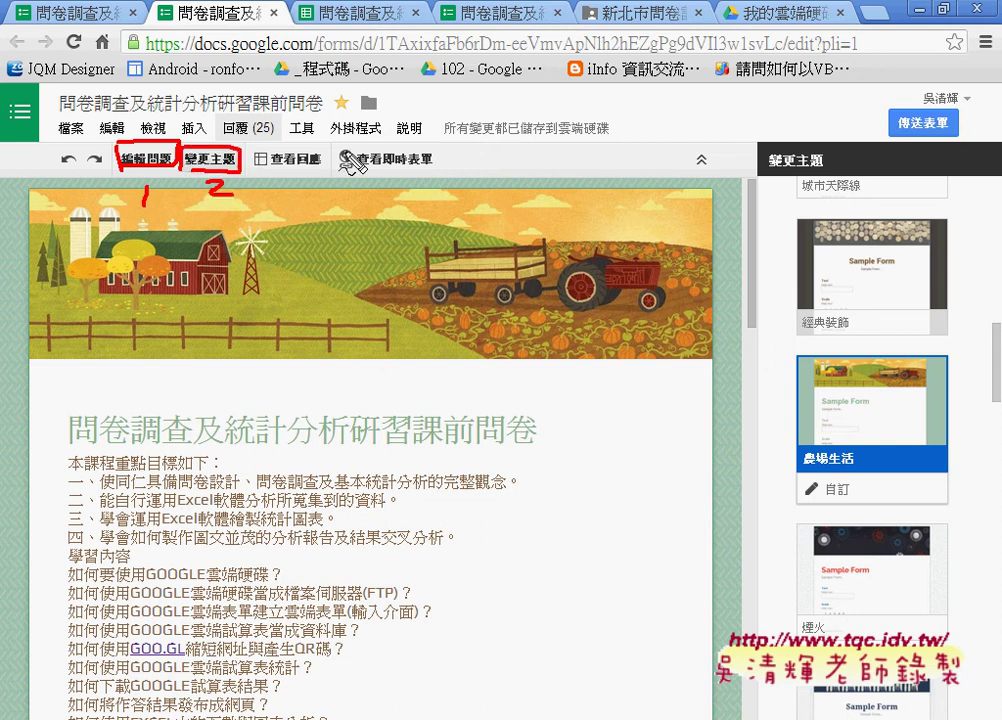
mouse_move(330, 145)
left_mouse_down()
mouse_move(330, 178)
mouse_move(369, 205)
left_mouse_up()
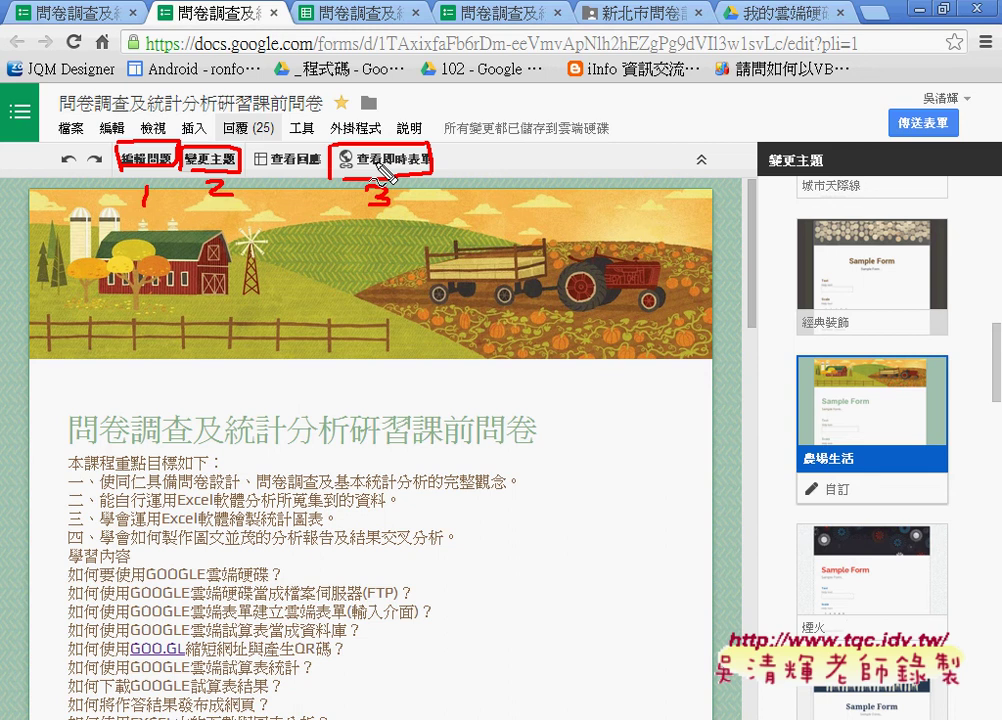
left_click(384, 170)
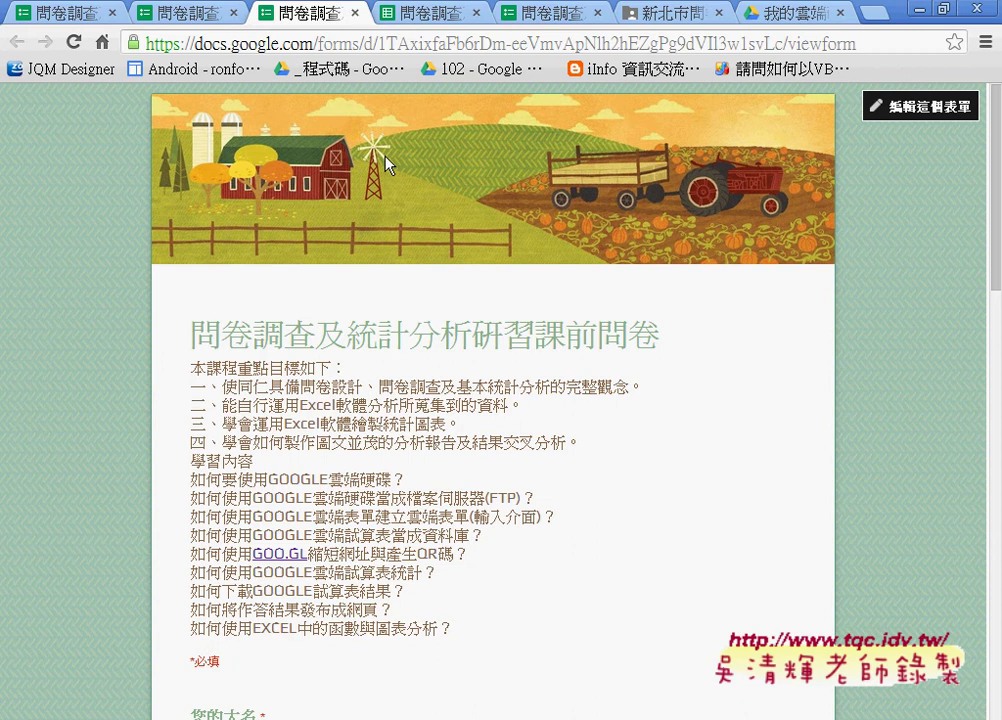
- Copy the live form's full web address from the address bar
left_click(409, 44)
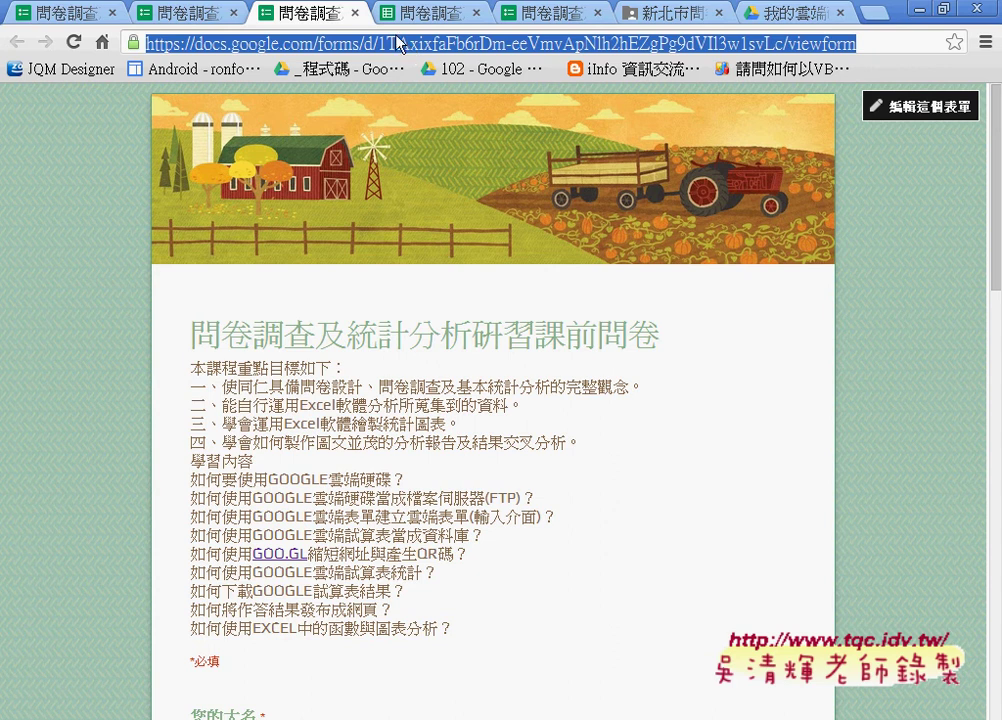
left_click(185, 13)
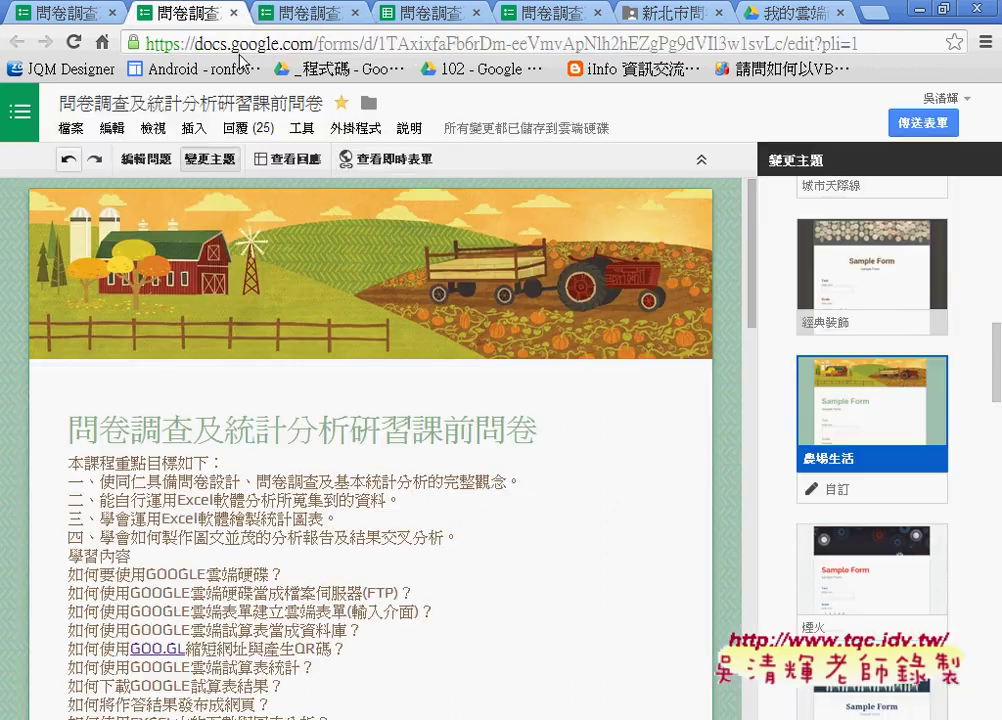
left_click(378, 162)
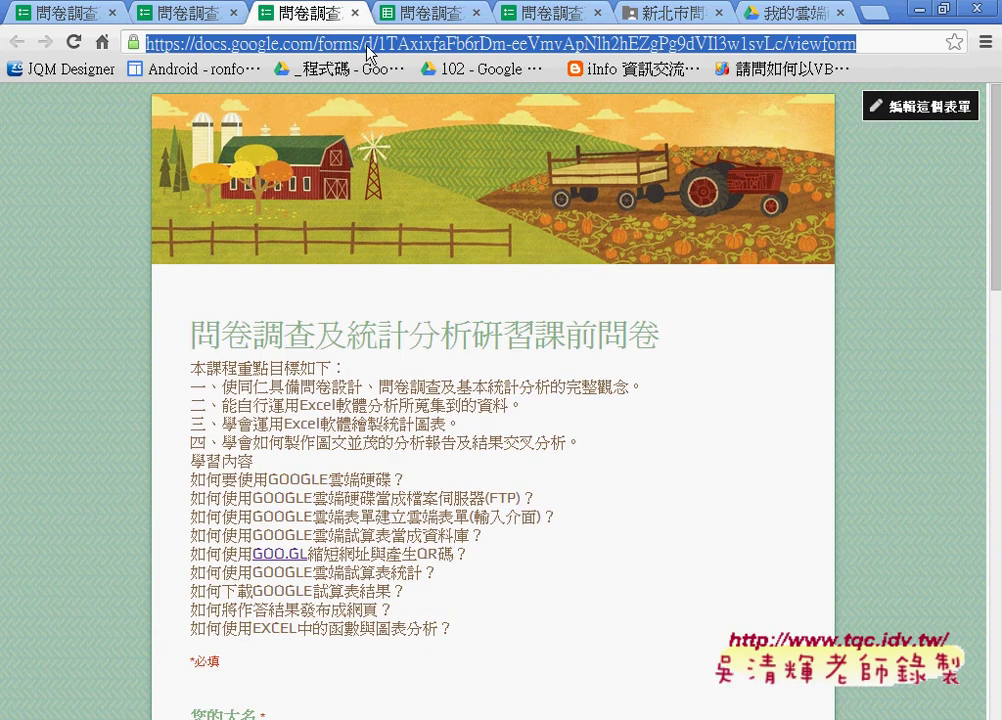
right_click(366, 44)
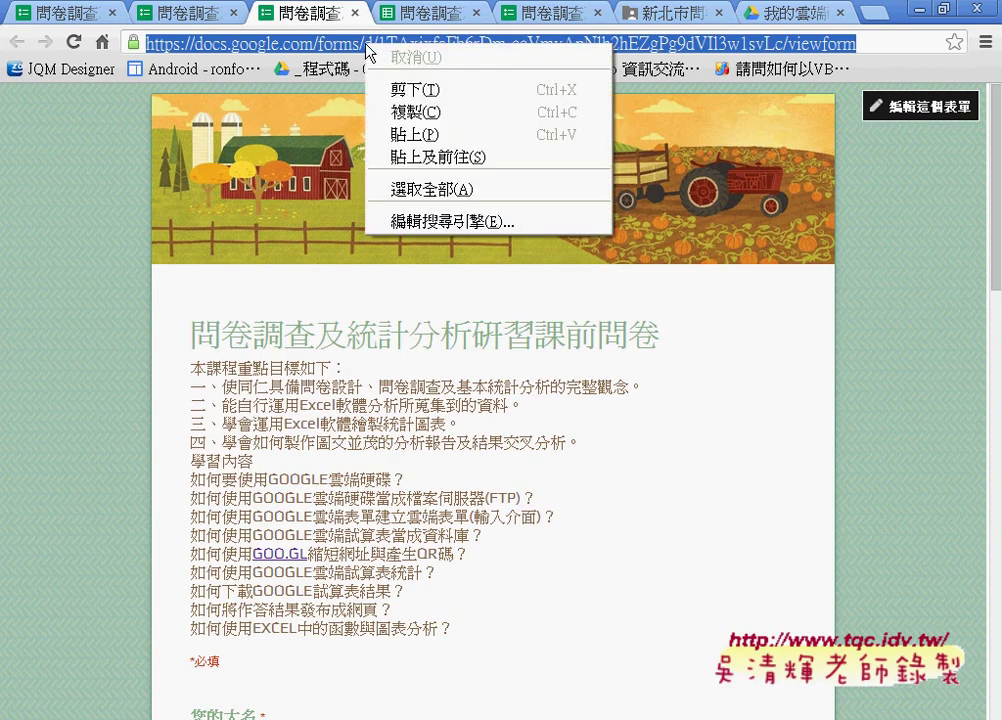
left_click(398, 112)
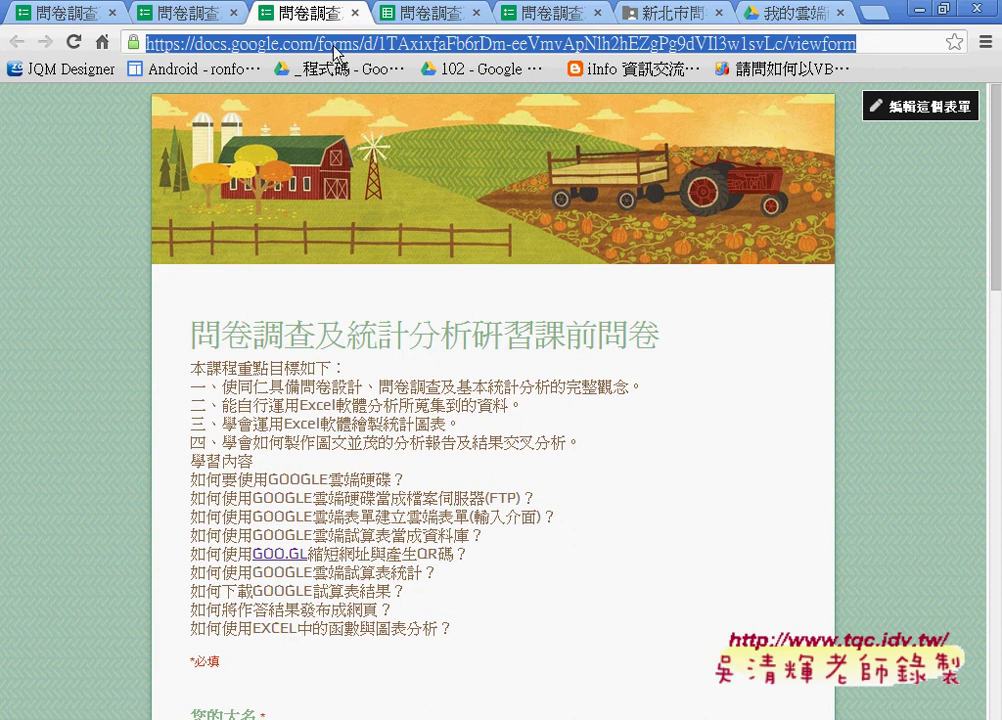
- Open a new Chrome tab and go to goo.gl
left_click(878, 18)
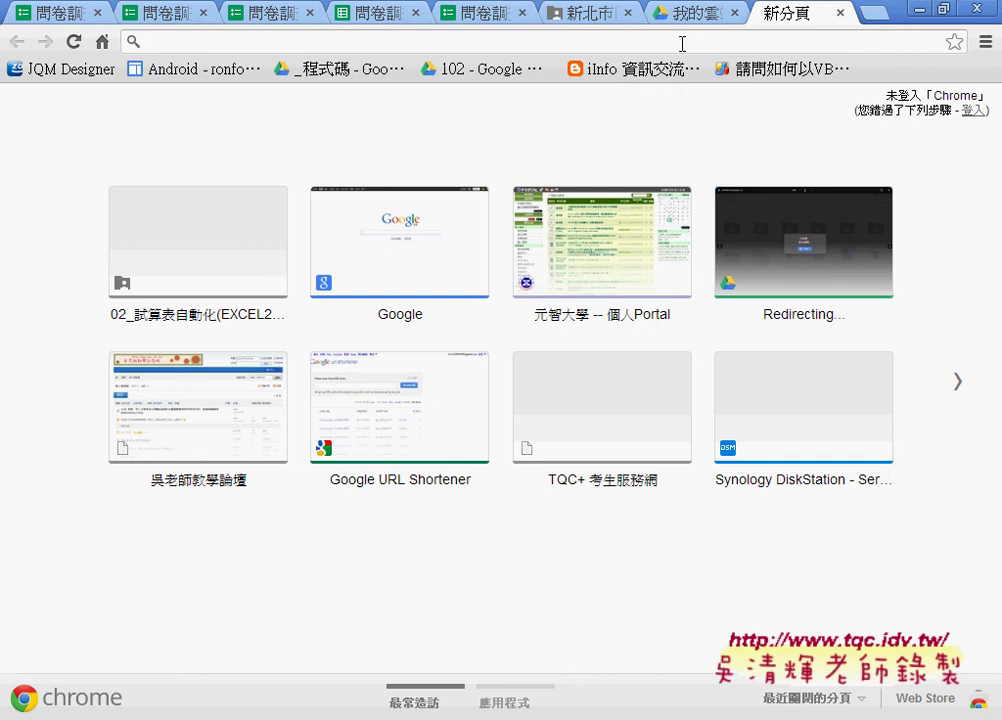
type("goo")
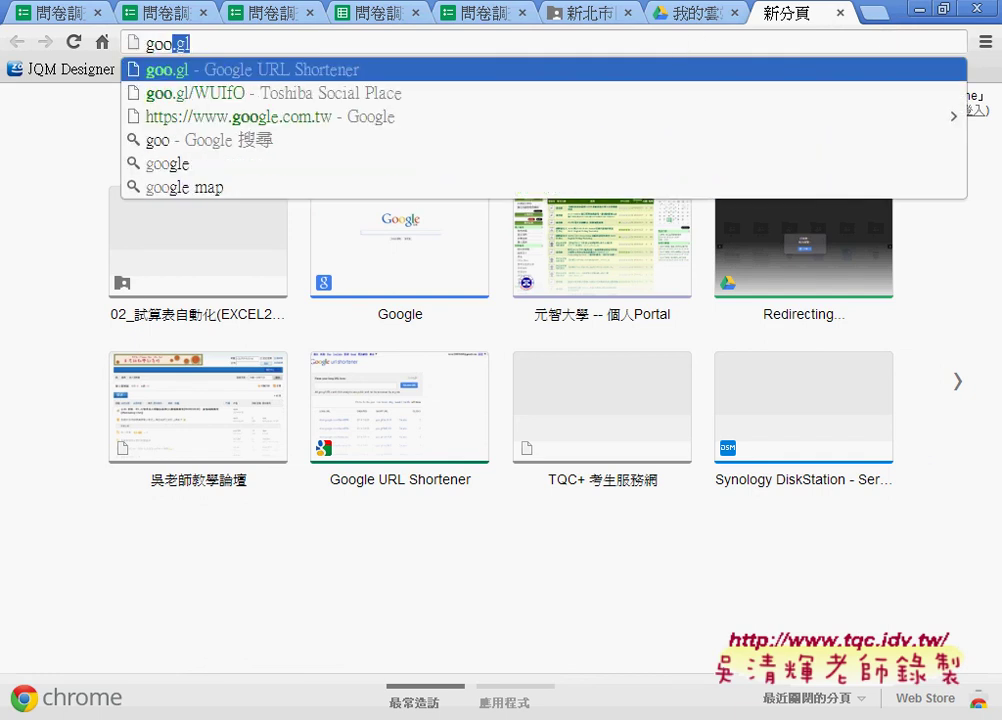
type(".gl")
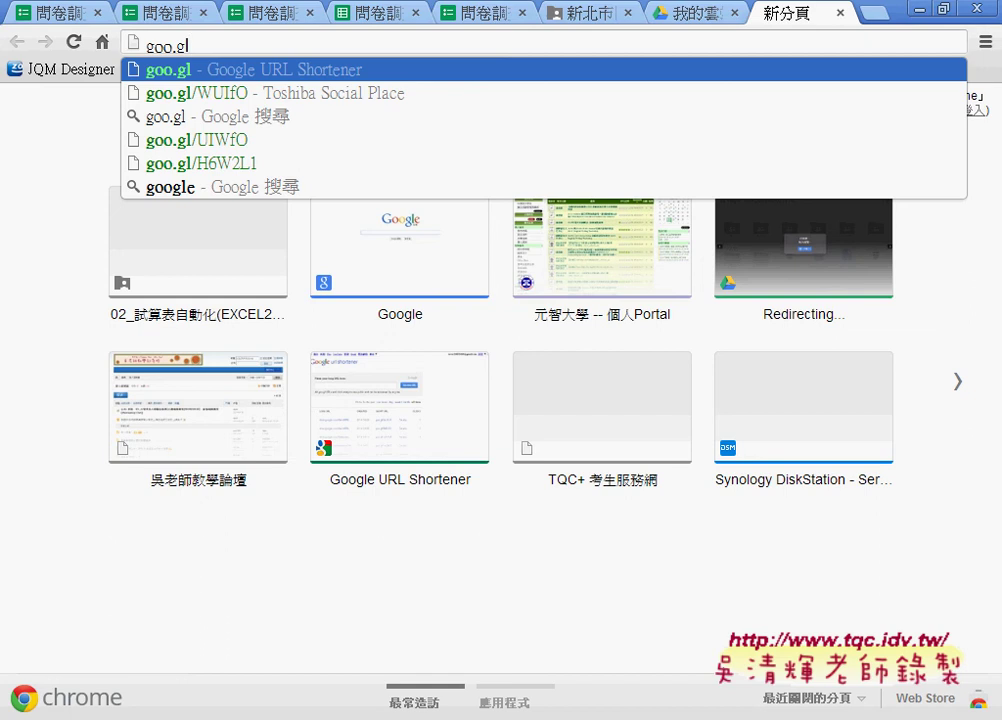
key("Return")
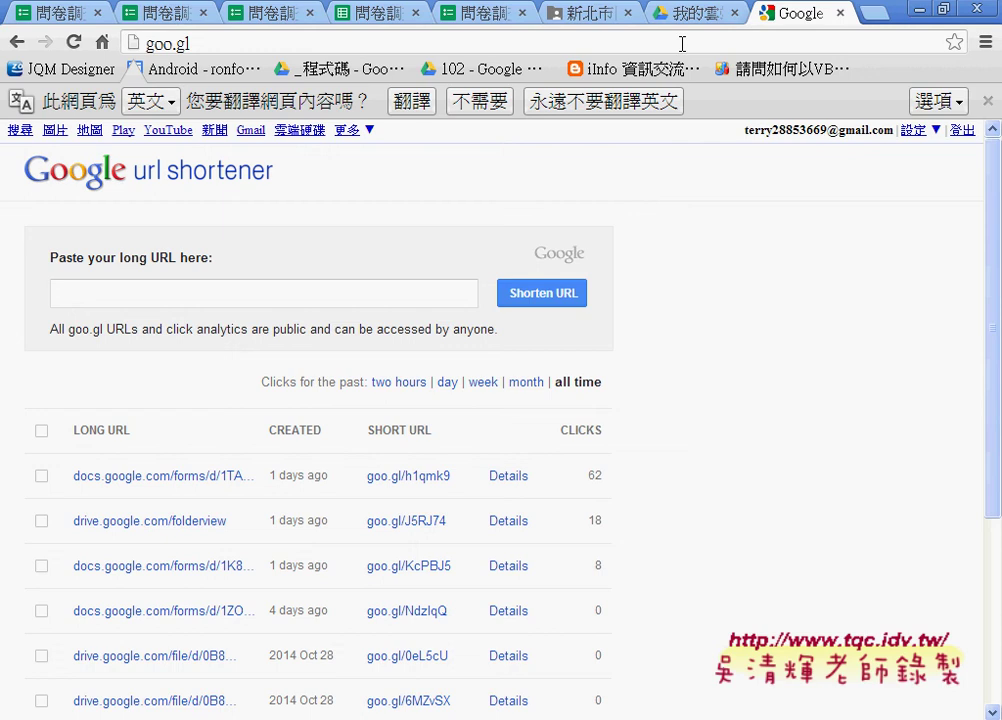
- Paste the copied live form address into the long URL field
left_click(291, 294)
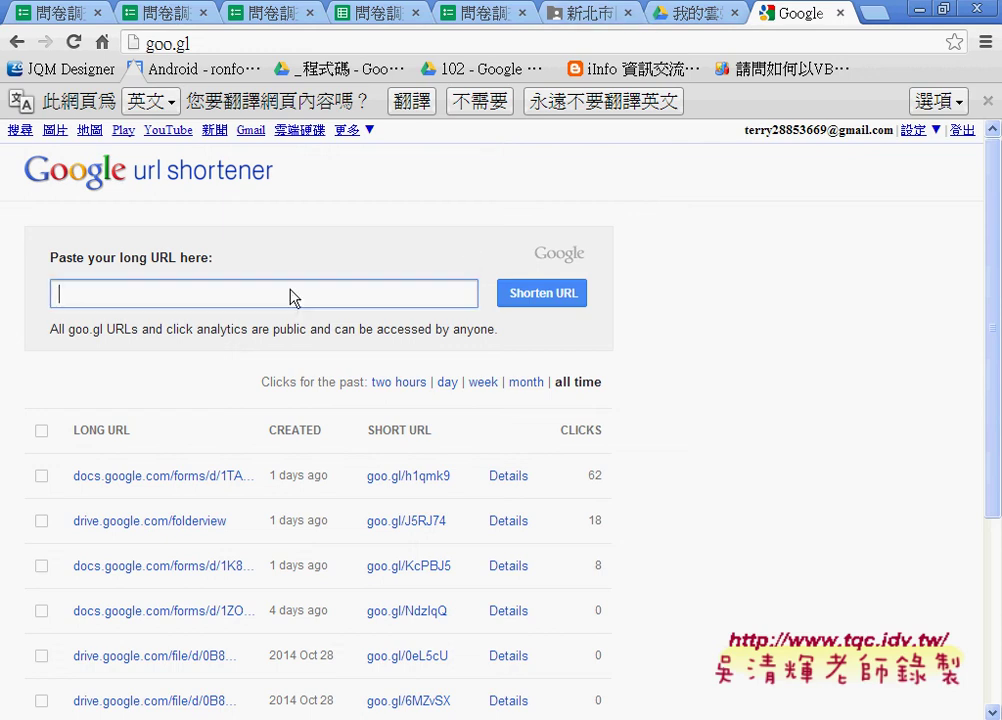
right_click(291, 294)
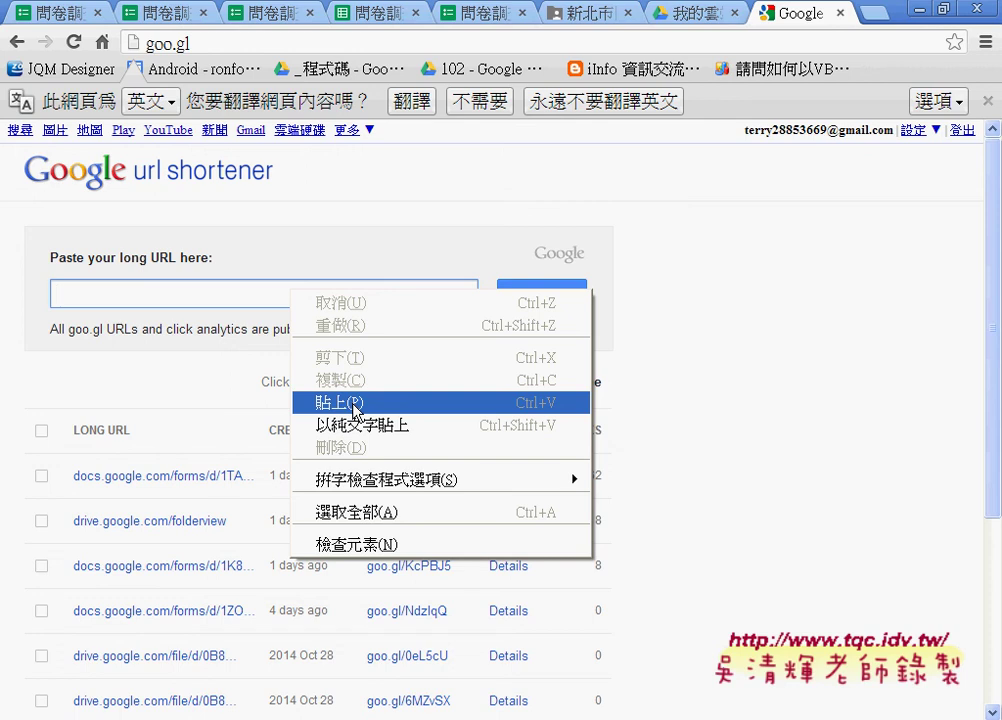
left_click(353, 404)
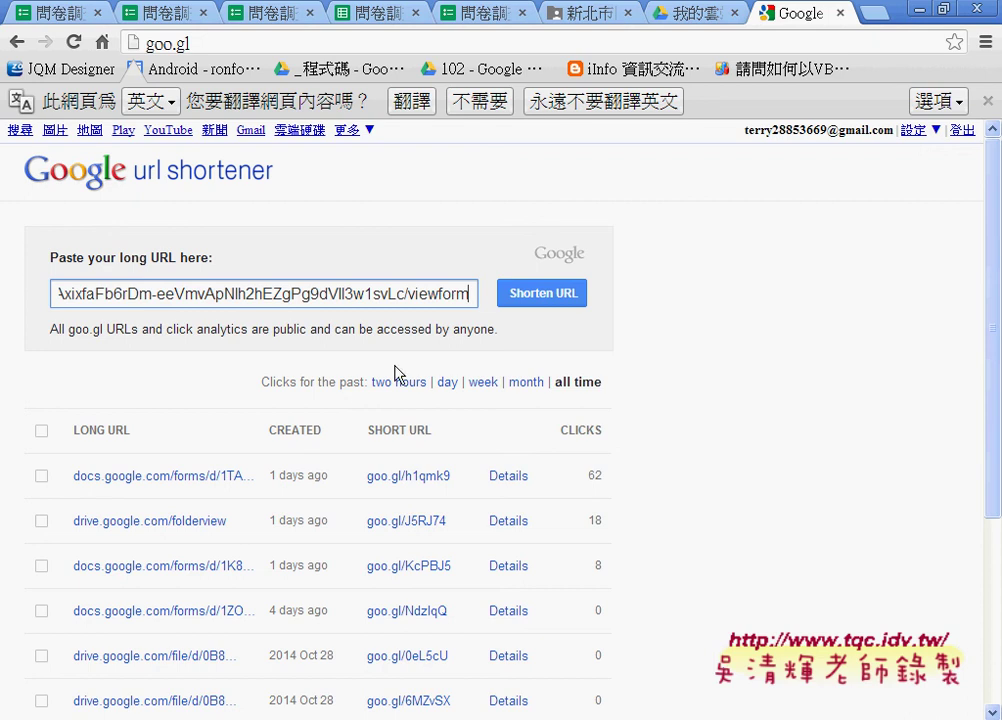
- Shorten it three times, producing goo.gl/Tnl0q7, goo.gl/WEzTKM and goo.gl/vhkdTn
left_click(549, 296)
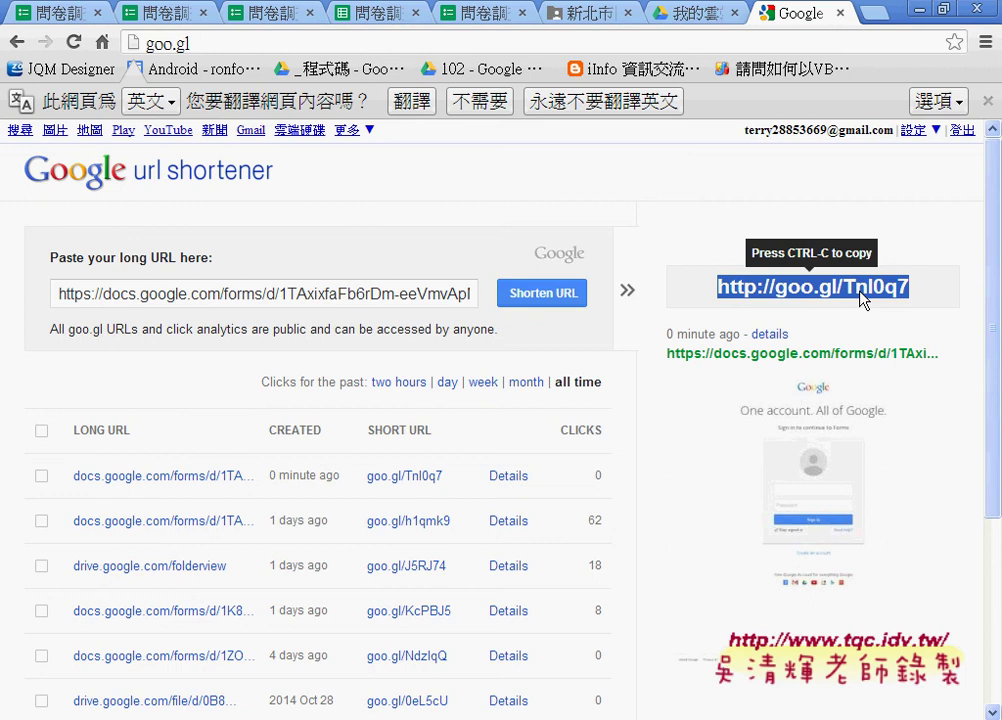
left_click(548, 295)
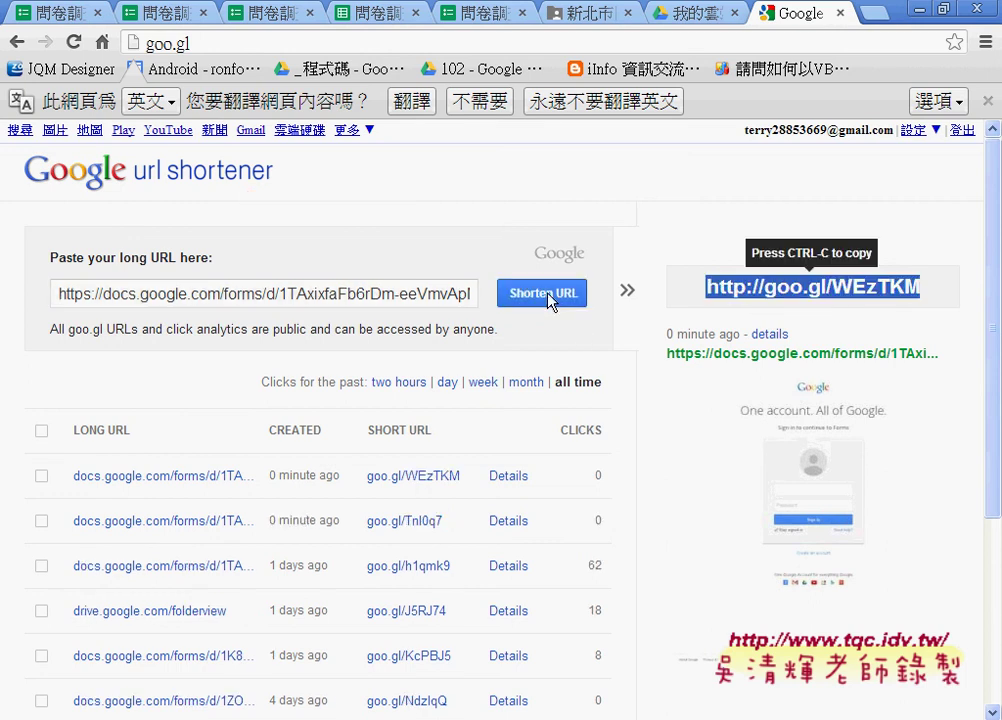
left_click(548, 295)
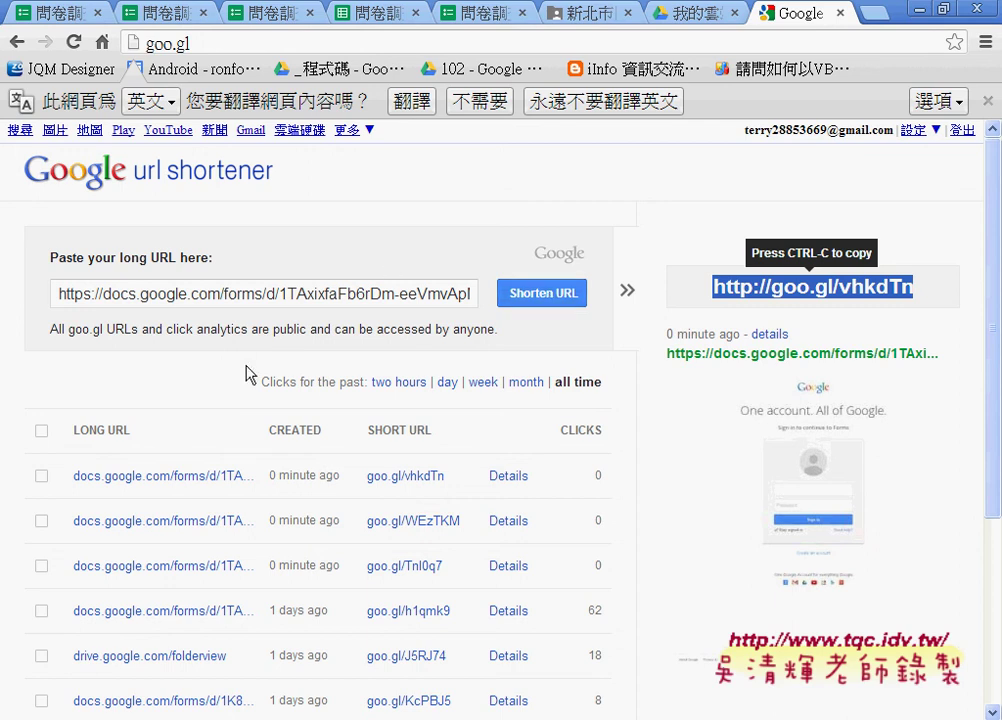
- Select the goo.gl/Tnl0q7 and goo.gl/WEzTKM history rows and hide them, leaving 216 entries
scroll(246, 375, "down", 2)
left_click(41, 370)
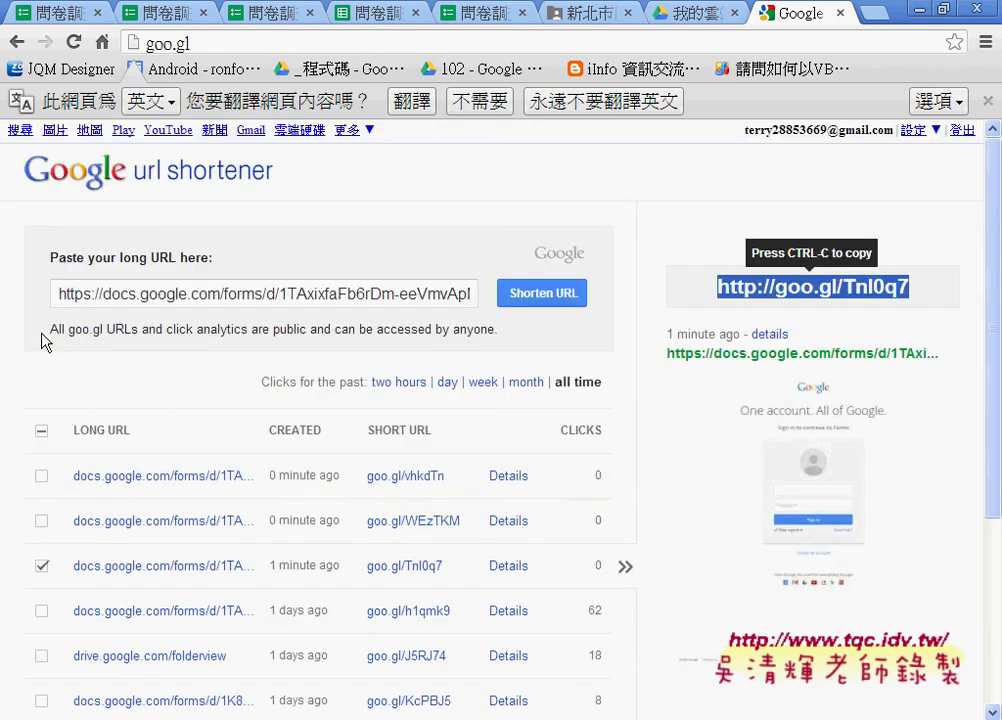
left_click(41, 521)
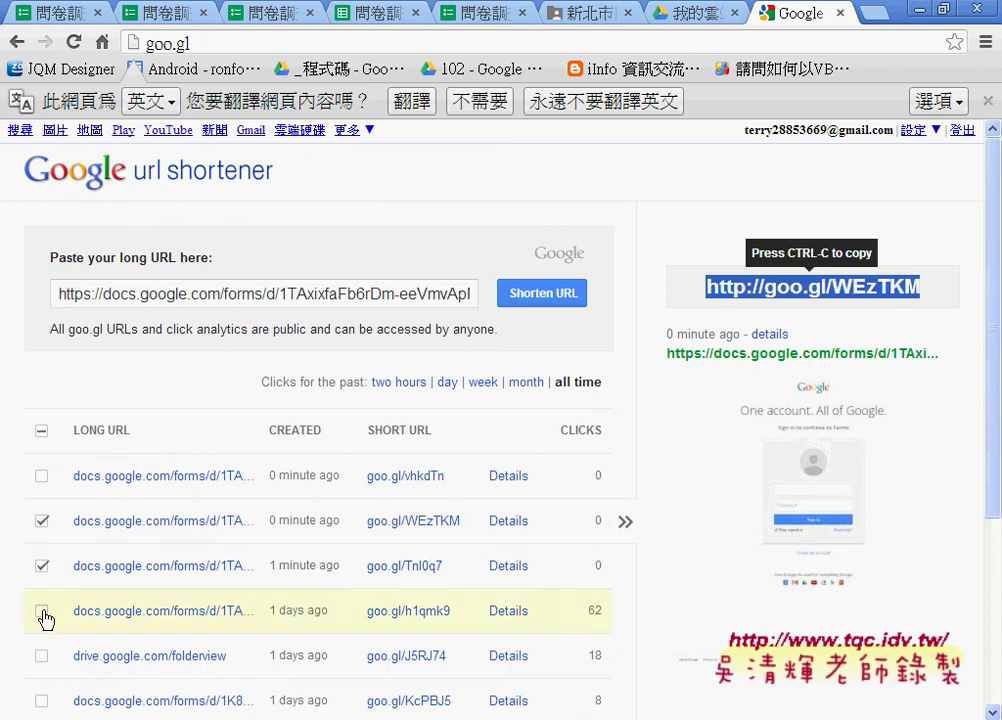
left_click(41, 611)
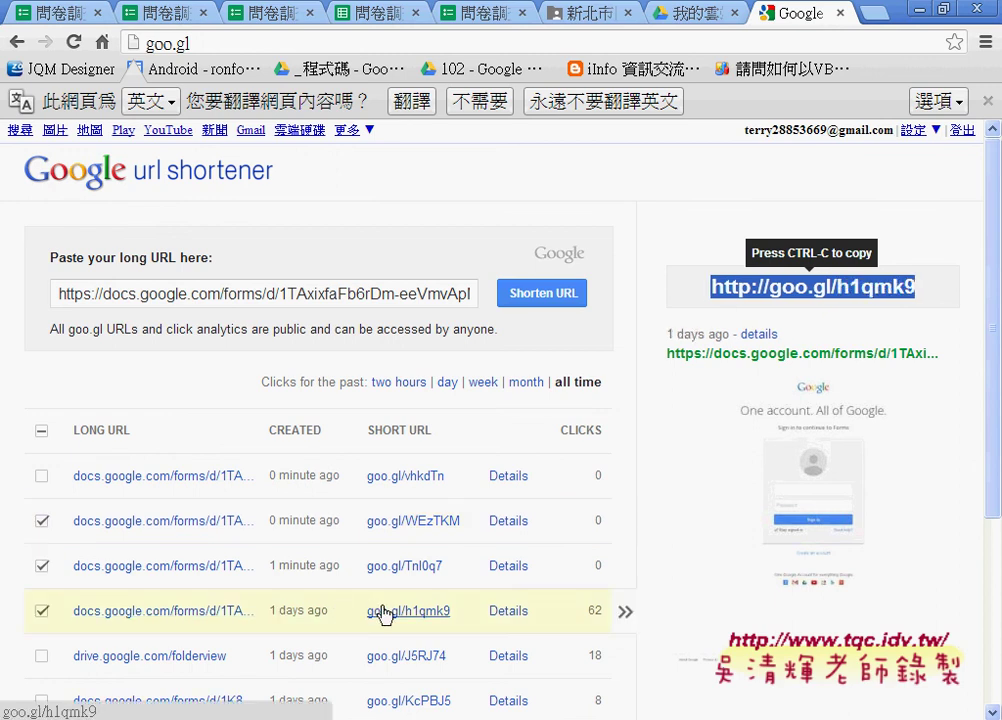
left_click(41, 611)
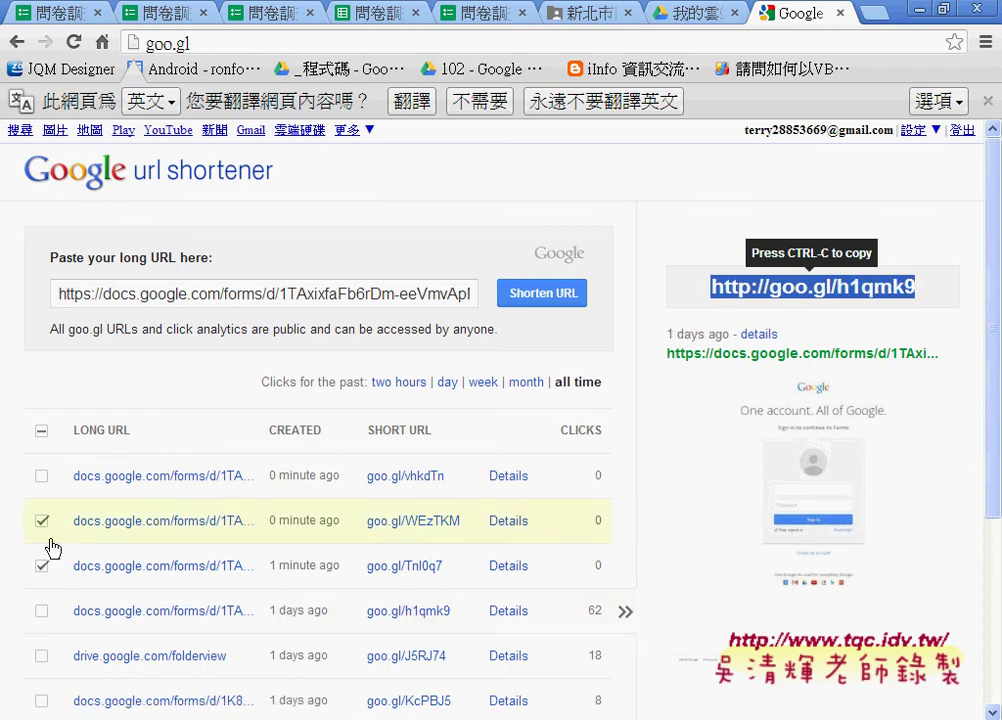
scroll(65, 525, "down", 3)
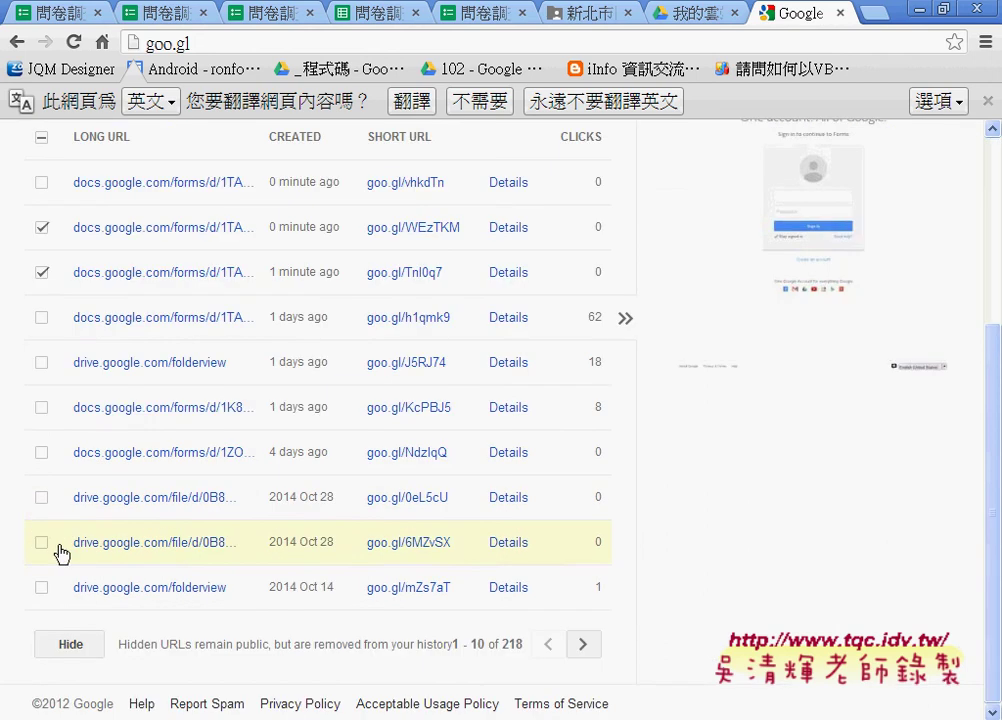
left_click(77, 647)
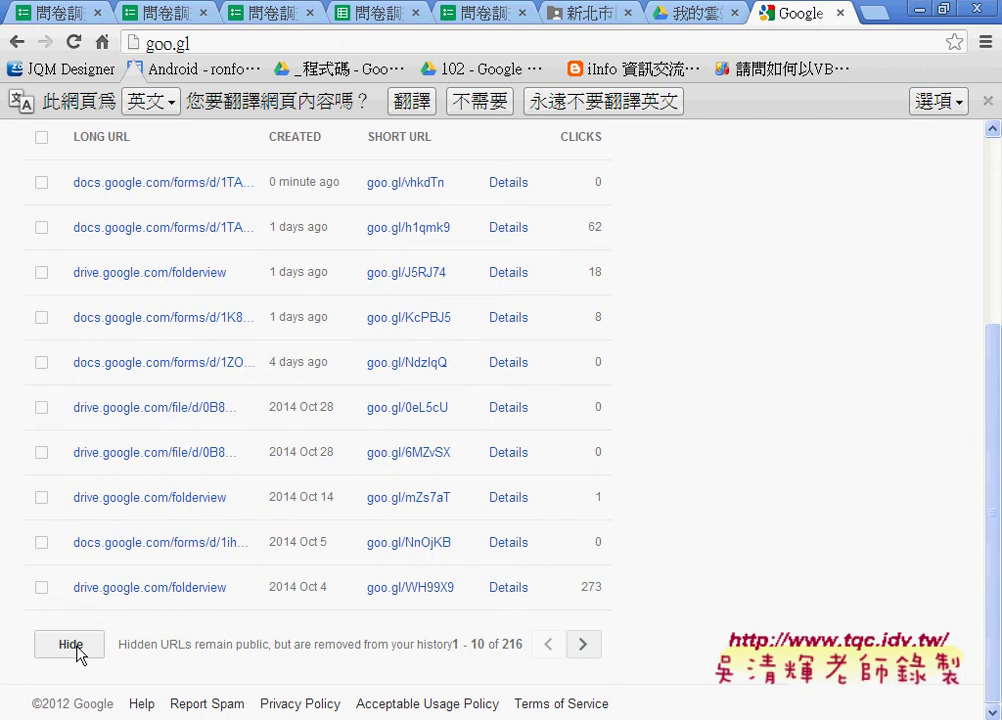
scroll(77, 652, "up", 5)
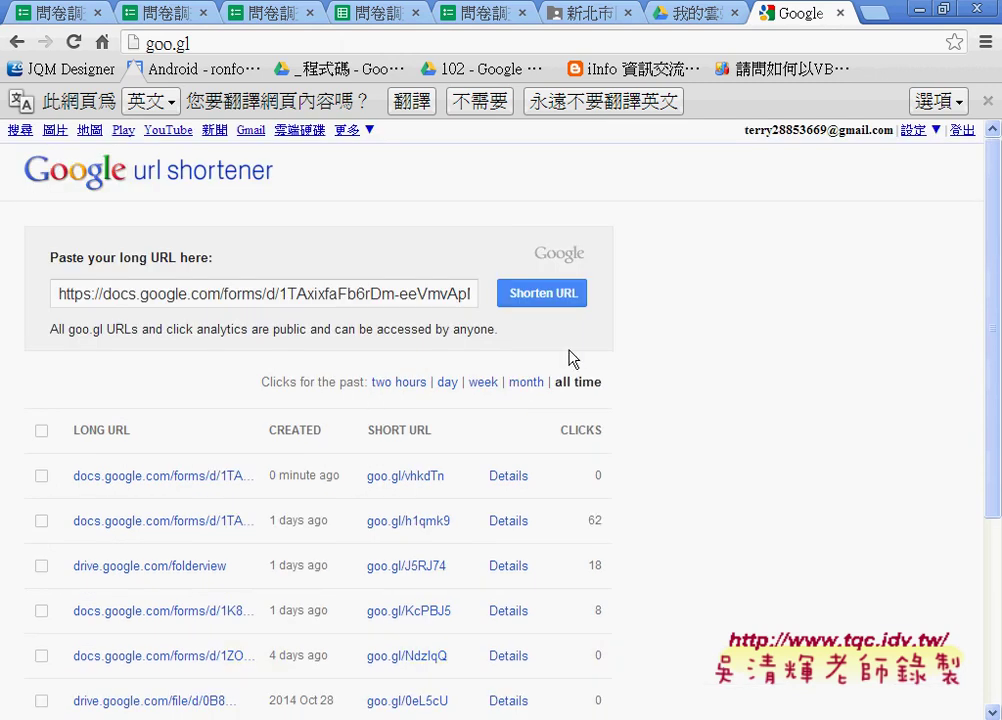
- Shorten the form address again to get goo.gl/Q97a03
left_click(578, 293)
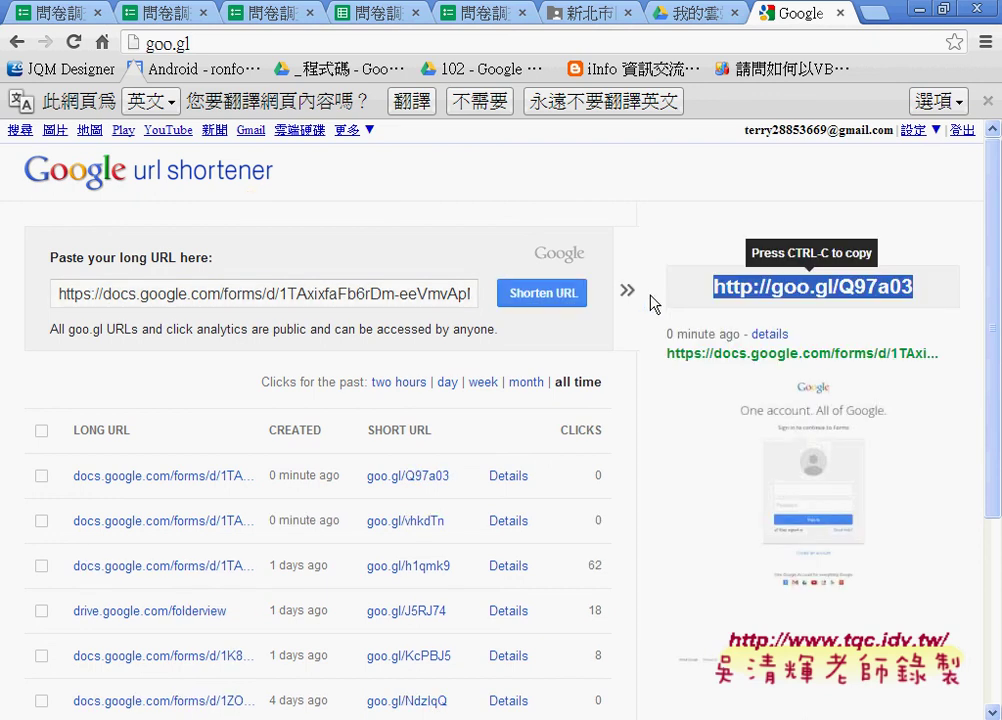